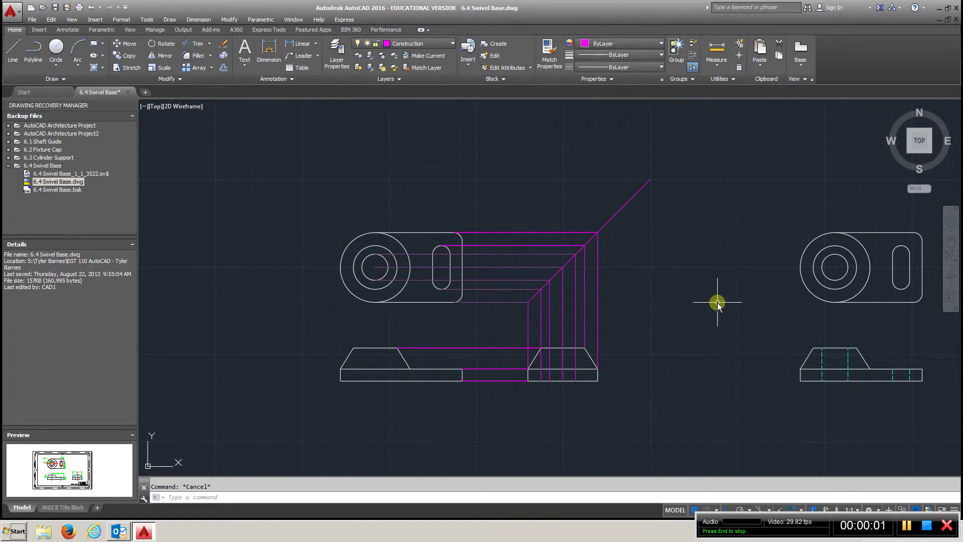
Pan right to the dimensioned top and front views and zoom in to centre them.
{"action": "middle_click_drag", "start_coordinate": [717, 302], "coordinate": [696, 303]}
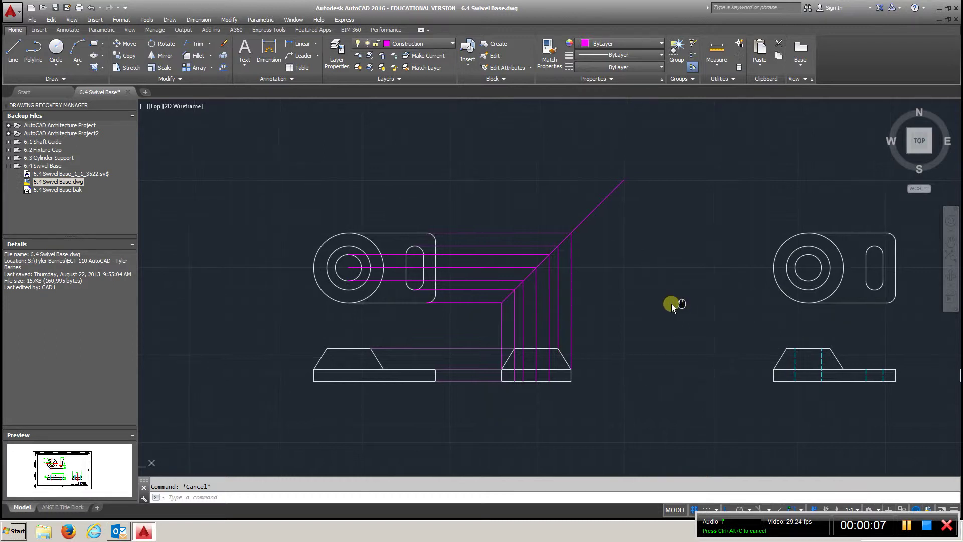
{"action": "middle_click_drag", "start_coordinate": [672, 304], "coordinate": [359, 301]}
{"action": "mouse_move", "coordinate": [789, 316]}
{"action": "middle_mouse_down"}
{"action": "mouse_move", "coordinate": [683, 298]}
{"action": "mouse_move", "coordinate": [349, 276]}
{"action": "middle_mouse_up"}
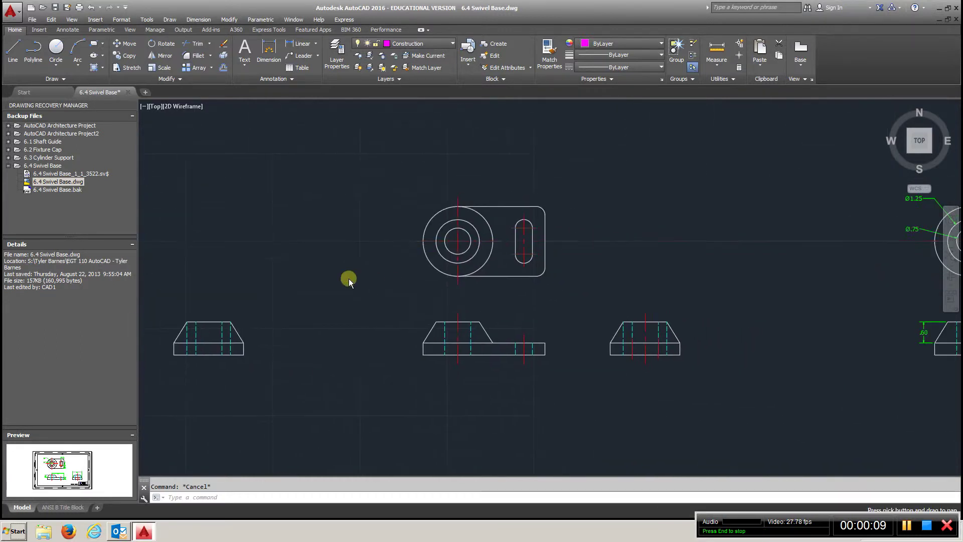
{"action": "middle_click_drag", "start_coordinate": [851, 264], "coordinate": [382, 264]}
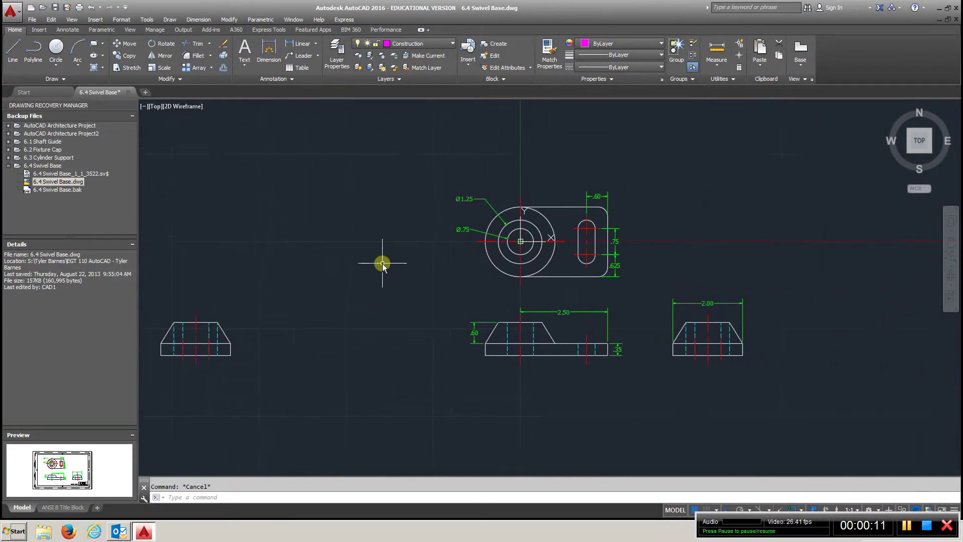
{"action": "middle_click_drag", "start_coordinate": [502, 294], "coordinate": [409, 287]}
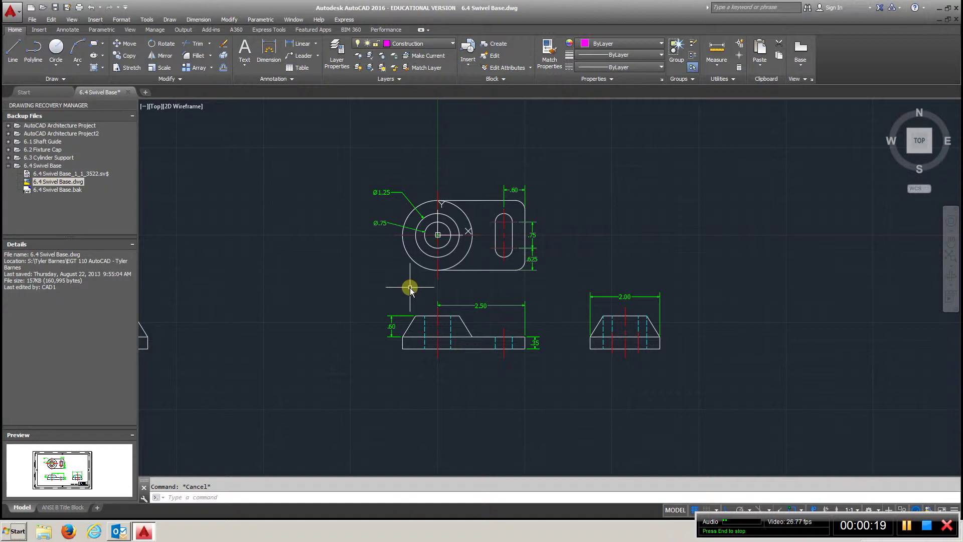
{"action": "scroll", "coordinate": [548, 283], "scroll_direction": "up", "scroll_amount": 2}
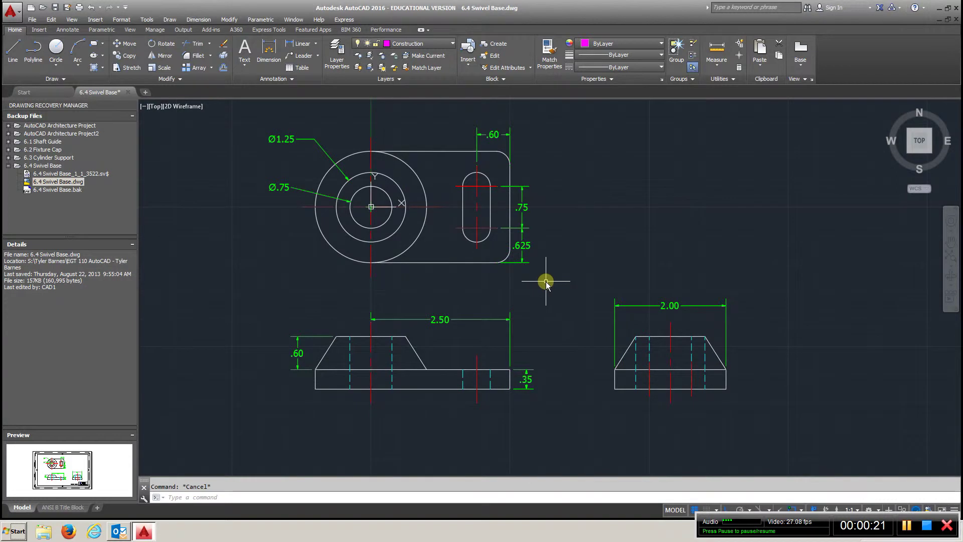
{"action": "middle_click_drag", "start_coordinate": [545, 283], "coordinate": [573, 301]}
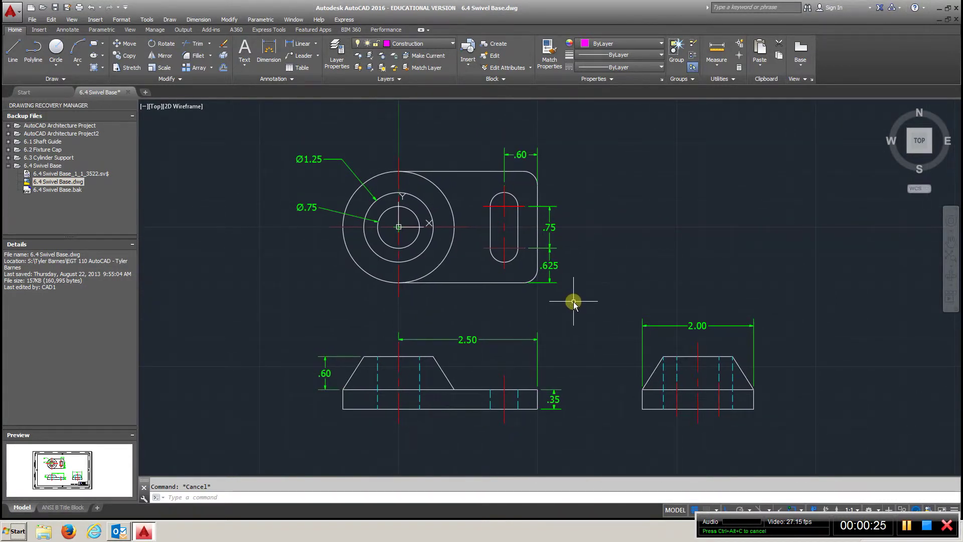
Select the side view's red centerline and a hidden line for erasing.
{"action": "left_click", "coordinate": [222, 43]}
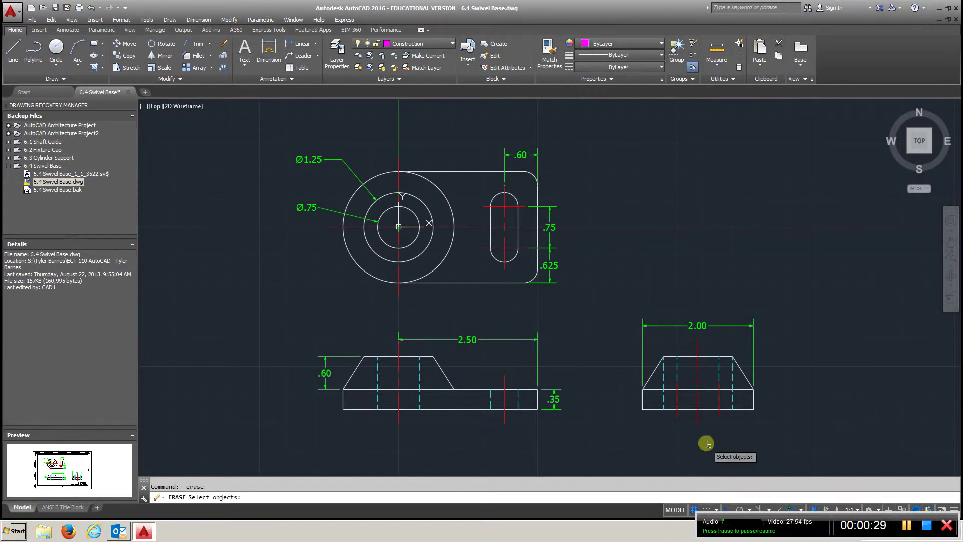
{"action": "left_click", "coordinate": [677, 416]}
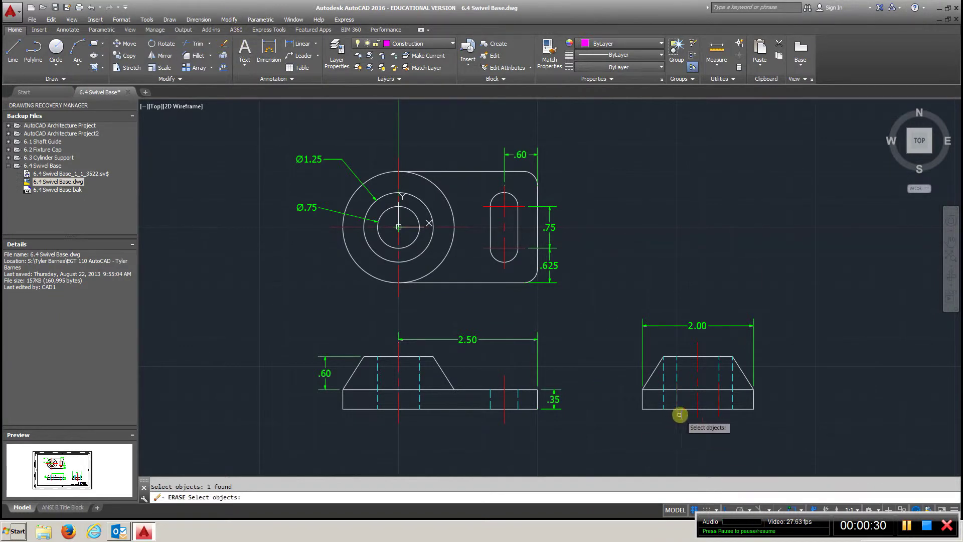
{"action": "left_click", "coordinate": [719, 416]}
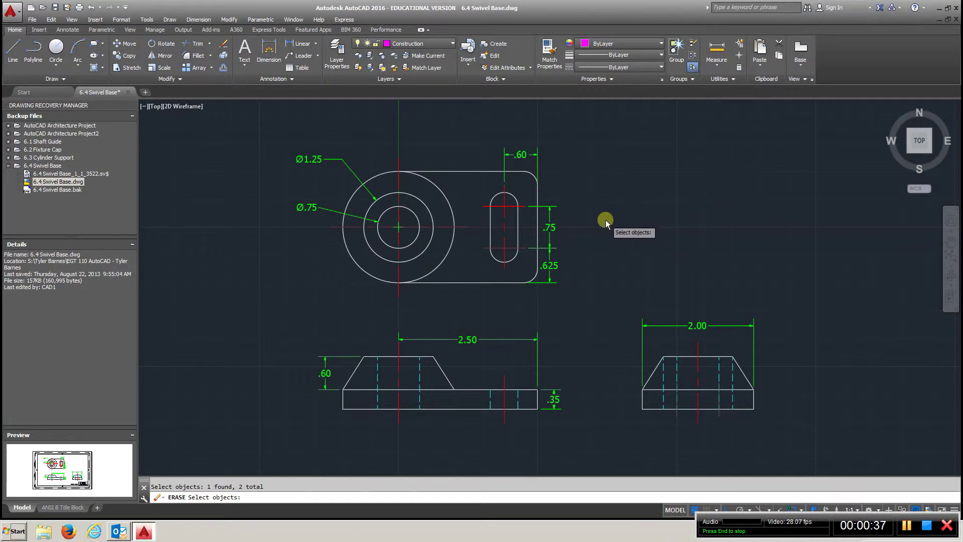
{"action": "scroll", "coordinate": [606, 221], "scroll_direction": "down", "scroll_amount": 5}
{"action": "scroll", "coordinate": [606, 221], "scroll_direction": "down", "scroll_amount": 2}
{"action": "scroll", "coordinate": [338, 208], "scroll_direction": "up", "scroll_amount": 4}
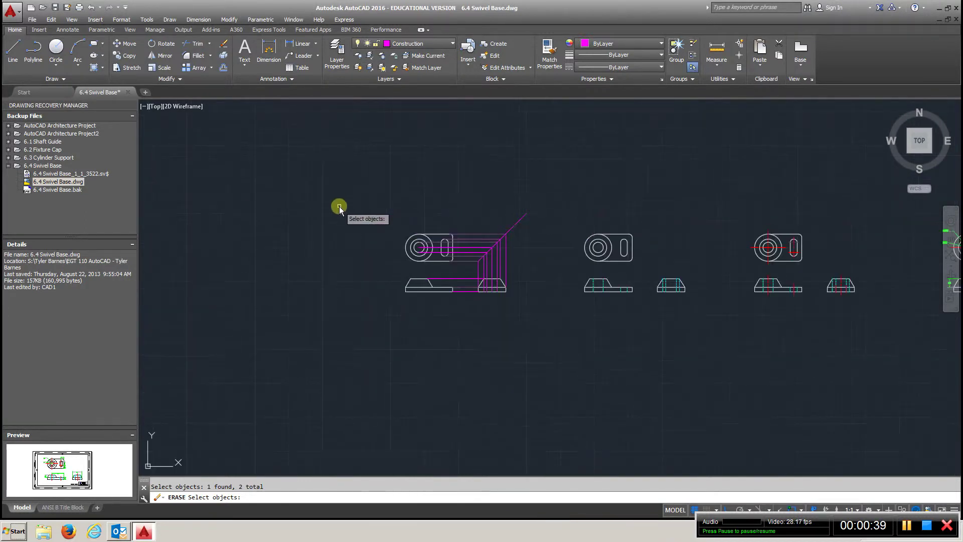
{"action": "scroll", "coordinate": [353, 211], "scroll_direction": "up", "scroll_amount": 3}
{"action": "scroll", "coordinate": [548, 323], "scroll_direction": "up", "scroll_amount": 3}
{"action": "scroll", "coordinate": [539, 307], "scroll_direction": "down", "scroll_amount": 1}
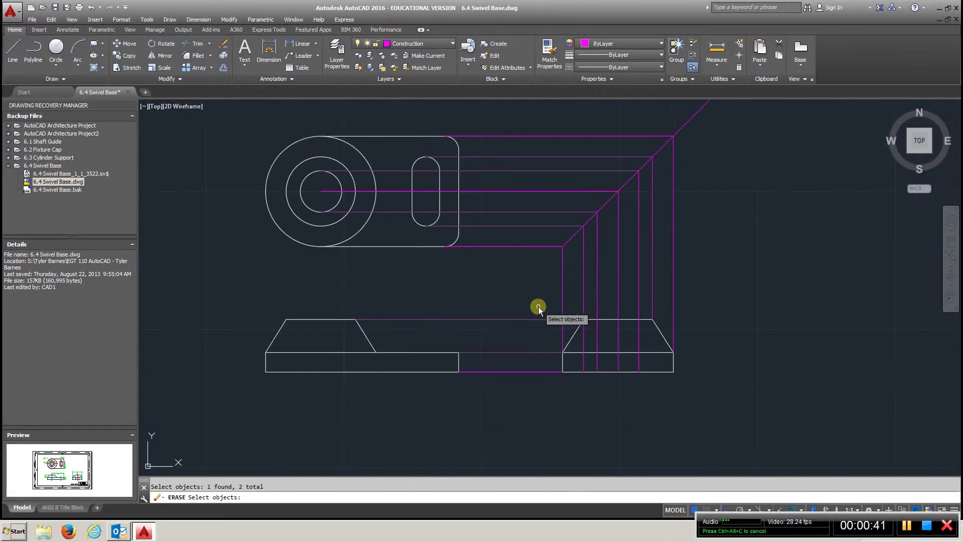
{"action": "scroll", "coordinate": [538, 307], "scroll_direction": "down", "scroll_amount": 2}
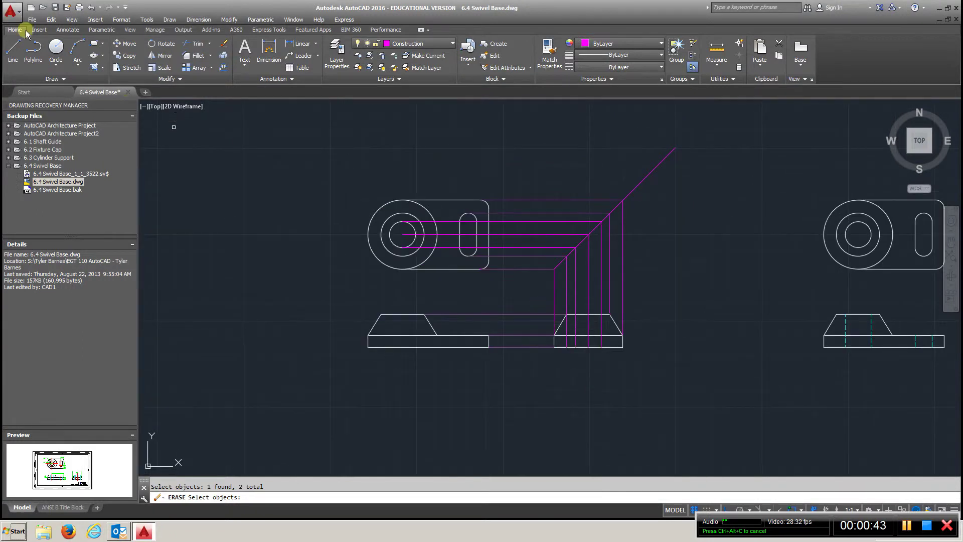
Draw vertical projection lines from the front view's left corner and circle quadrant.
{"action": "left_click", "coordinate": [13, 51]}
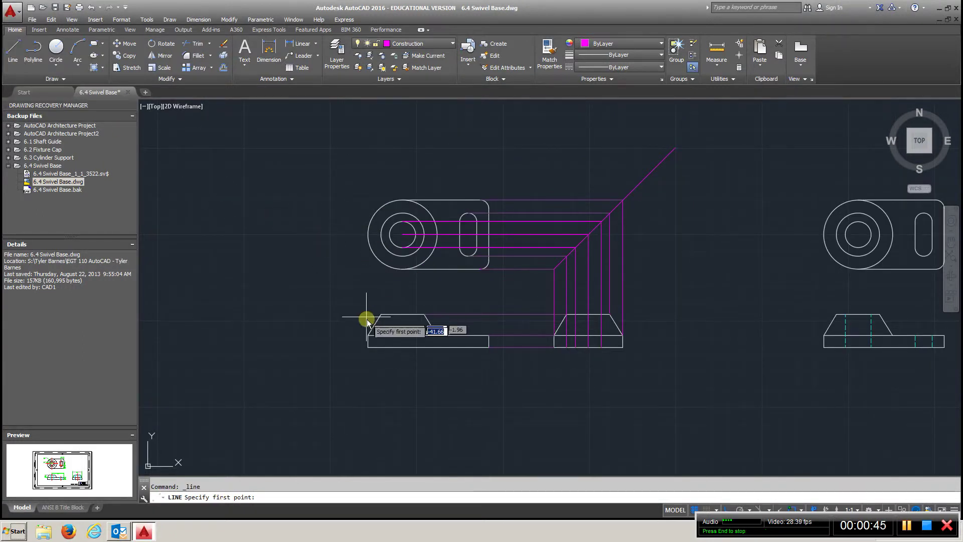
{"action": "left_click", "coordinate": [368, 345]}
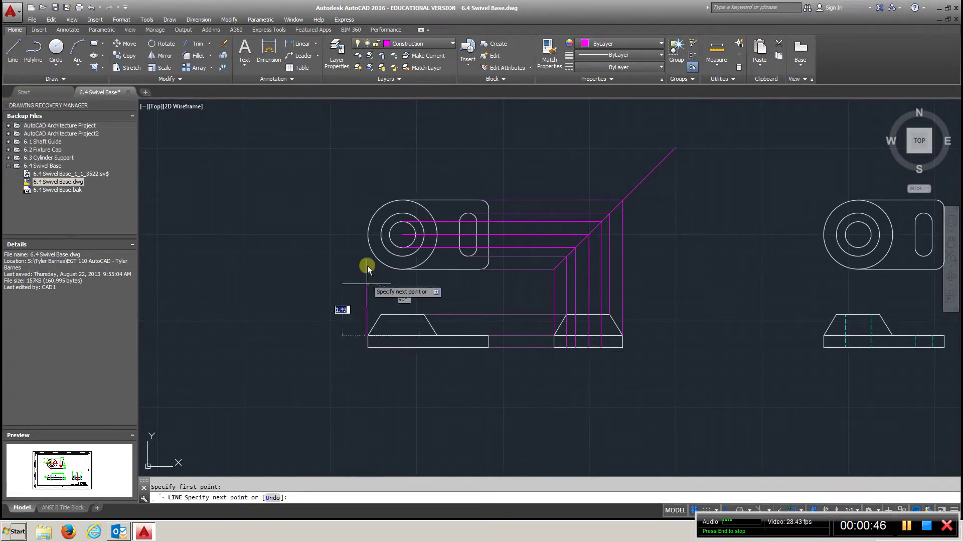
{"action": "left_click", "coordinate": [367, 236]}
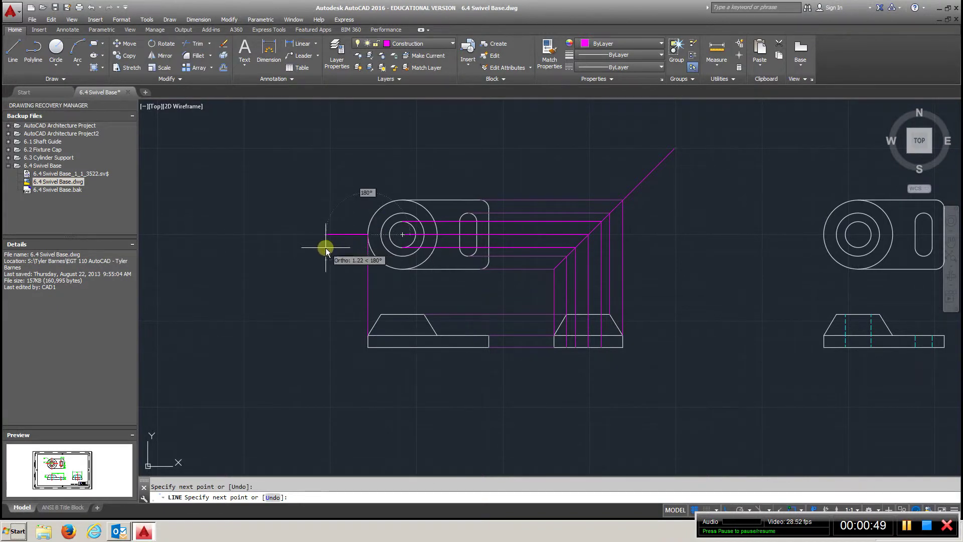
{"action": "right_click", "coordinate": [331, 235]}
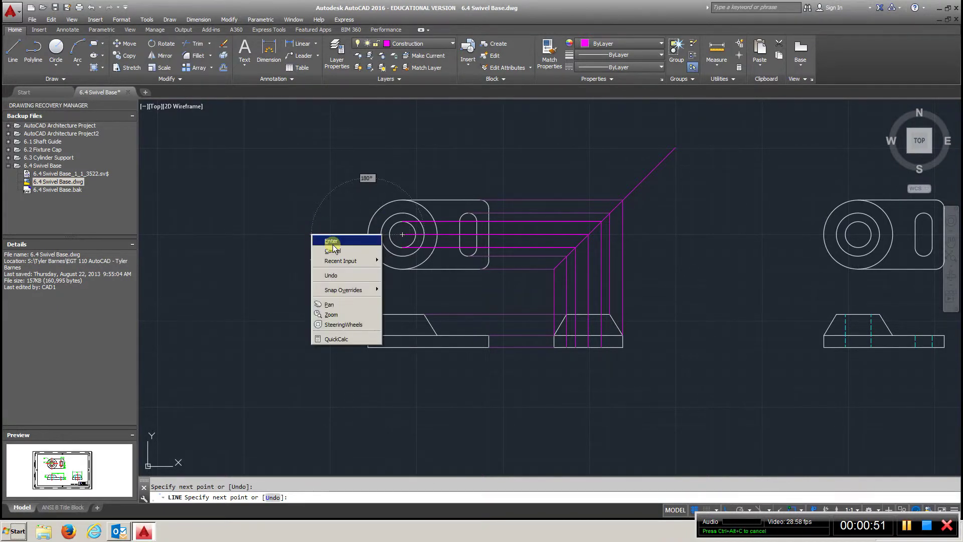
{"action": "left_click", "coordinate": [11, 51]}
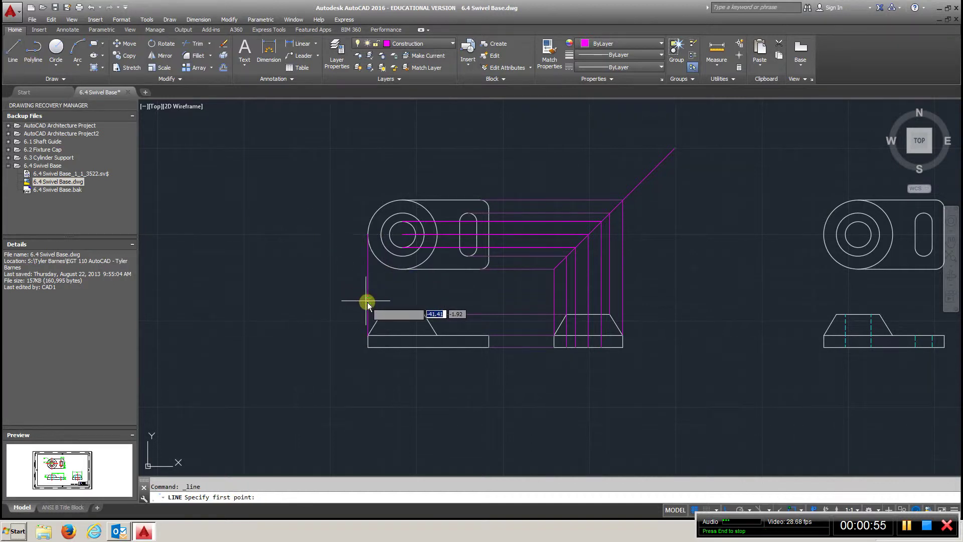
{"action": "left_click", "coordinate": [383, 316]}
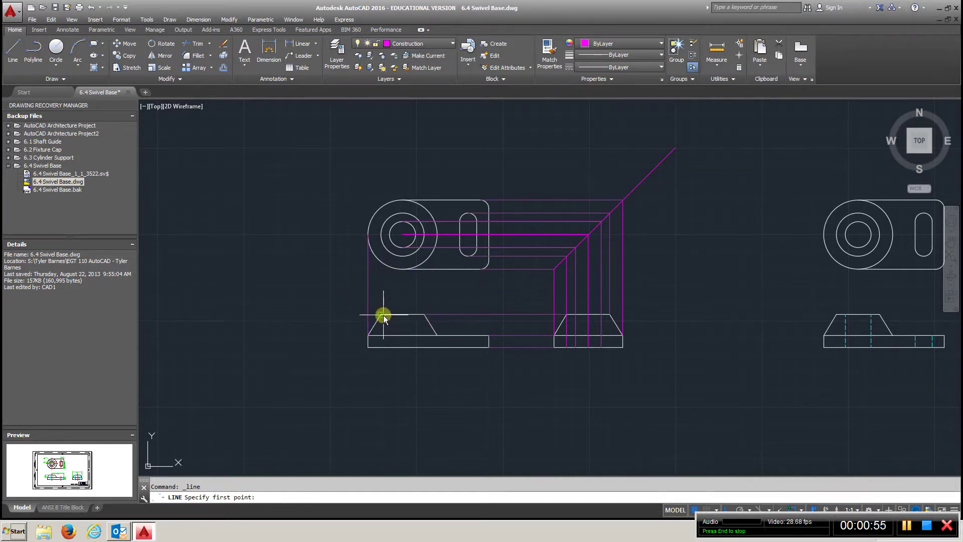
{"action": "left_click", "coordinate": [384, 235]}
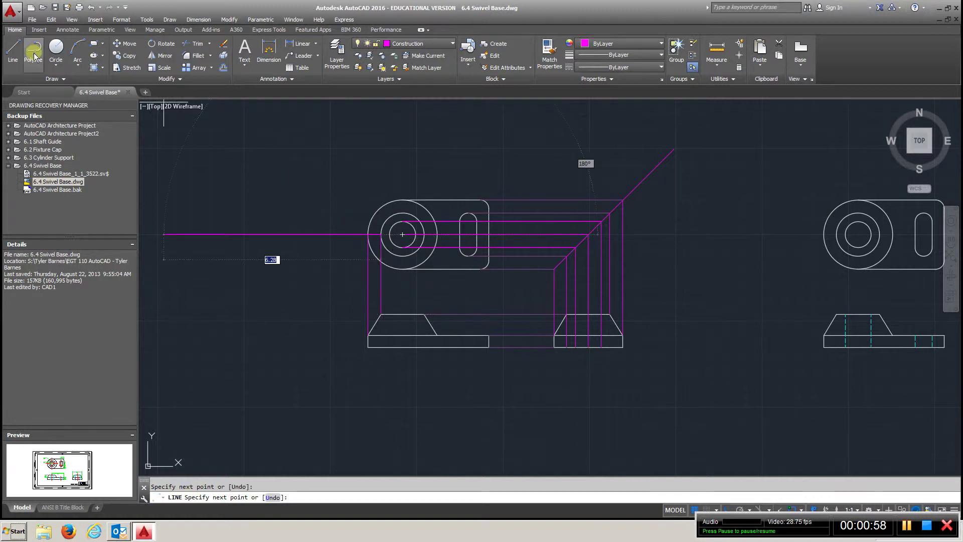
Draw three more vertical projection lines between the circle and the base edges.
{"action": "left_click", "coordinate": [13, 53]}
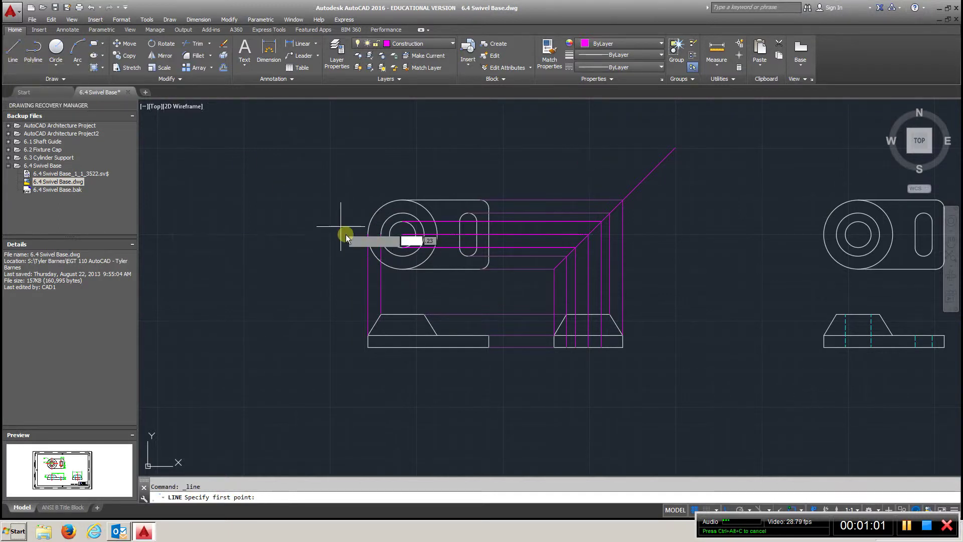
{"action": "left_click", "coordinate": [417, 314]}
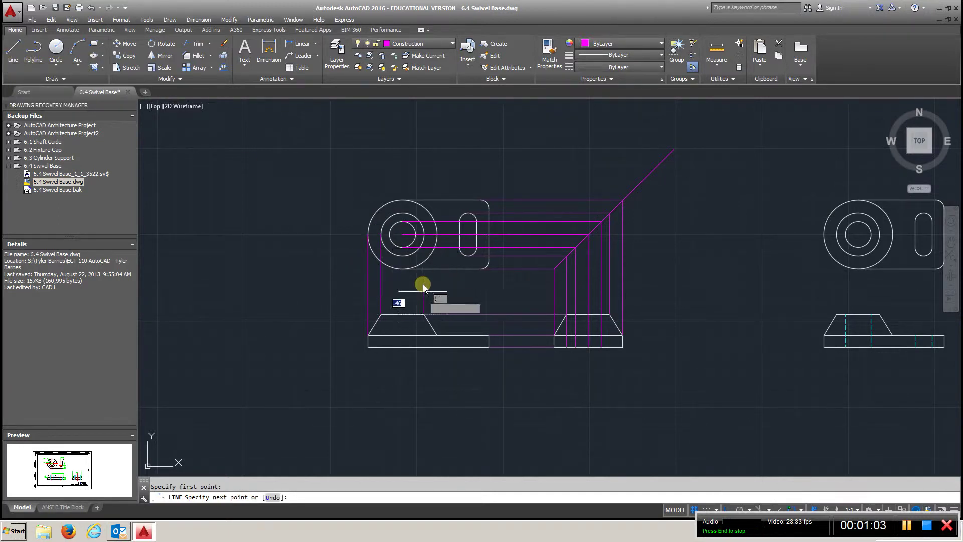
{"action": "left_click", "coordinate": [425, 236]}
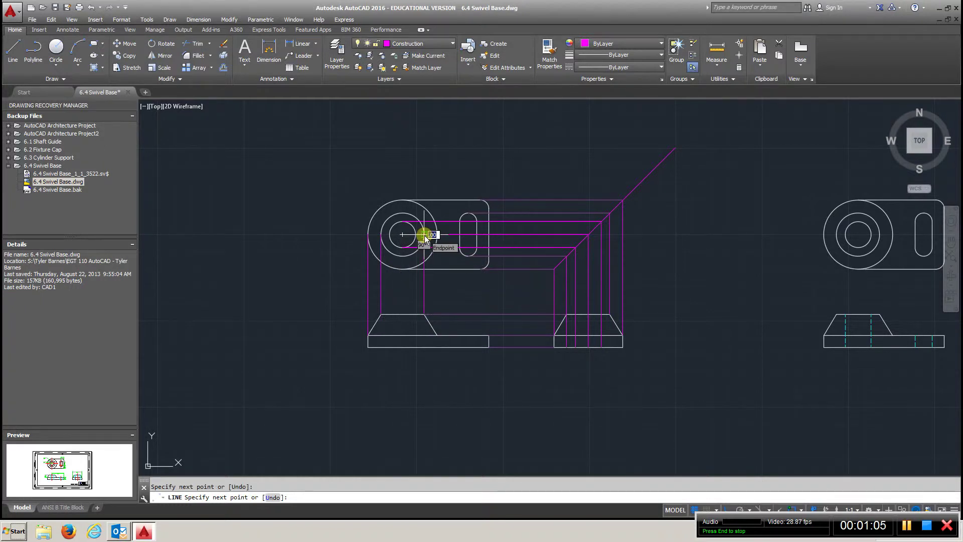
{"action": "left_click", "coordinate": [13, 52]}
{"action": "left_click", "coordinate": [393, 234]}
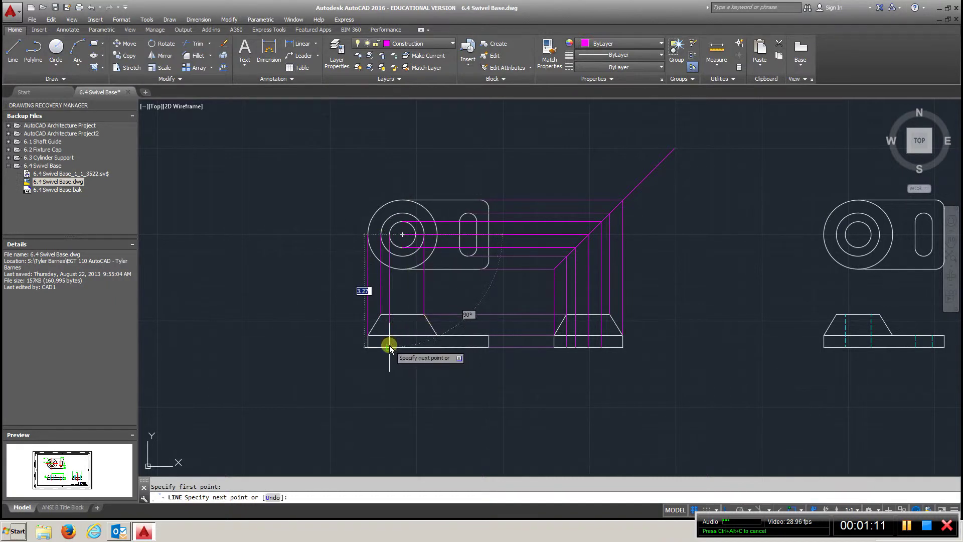
{"action": "left_click", "coordinate": [390, 345]}
{"action": "left_click", "coordinate": [13, 49]}
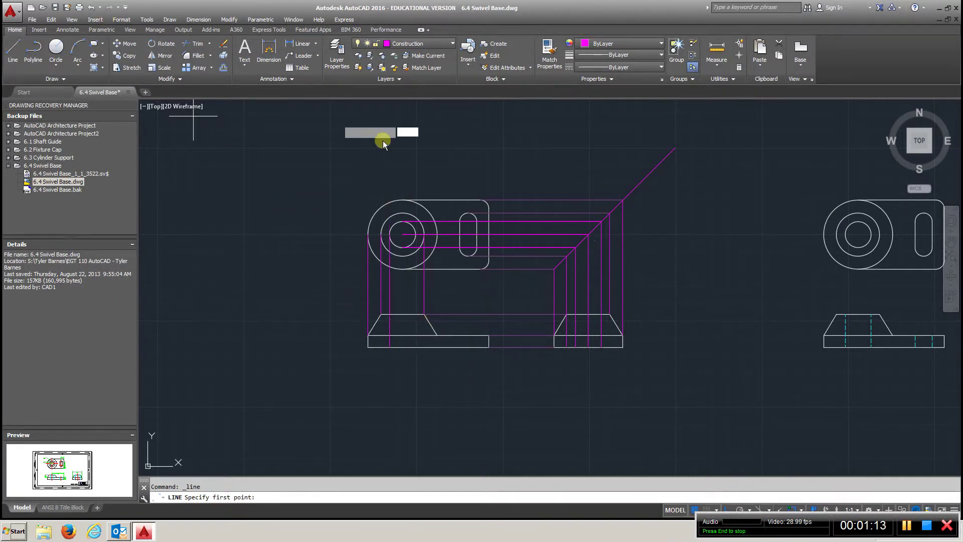
{"action": "left_click", "coordinate": [405, 236]}
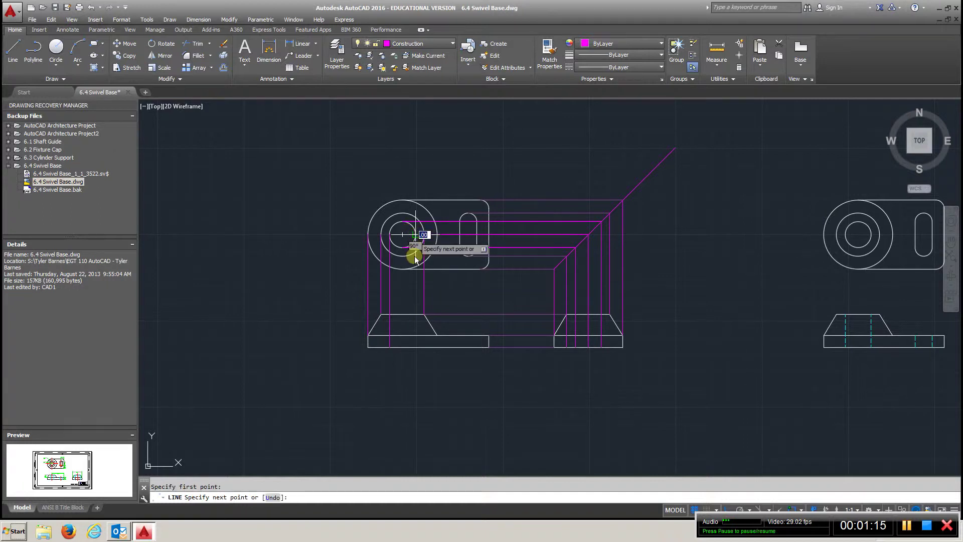
{"action": "left_click", "coordinate": [417, 347]}
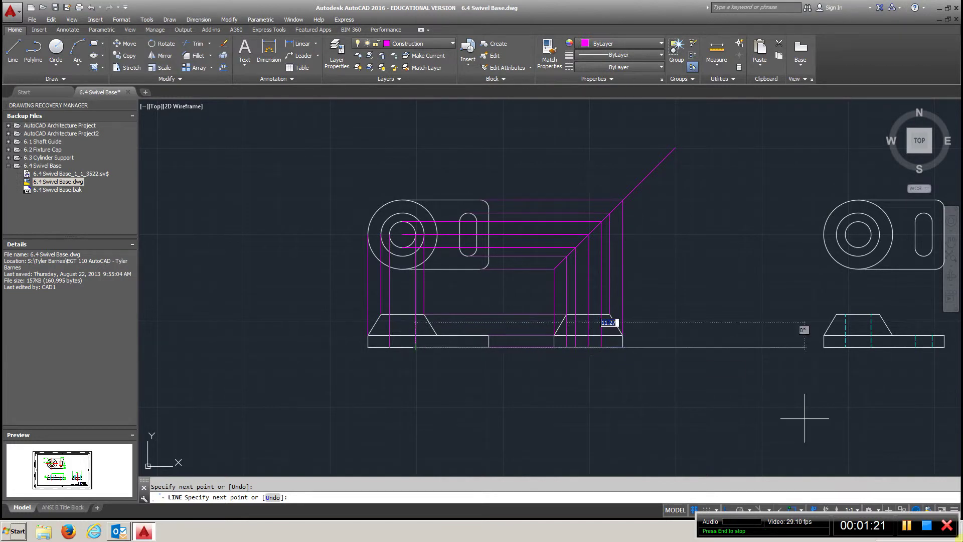
Fix the end of the left vertical projection line, then pan toward the right-hand copies.
{"action": "key", "text": "Escape"}
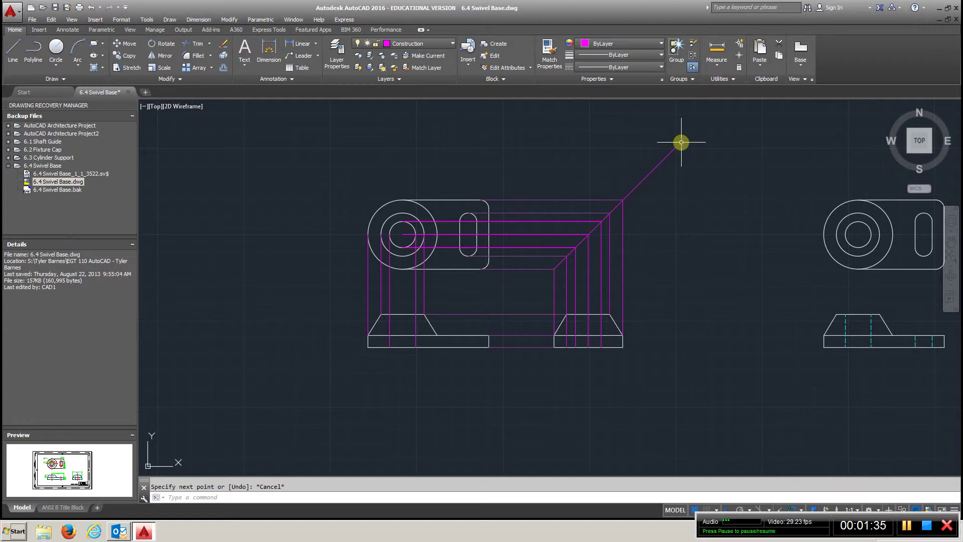
{"action": "left_click", "coordinate": [368, 328]}
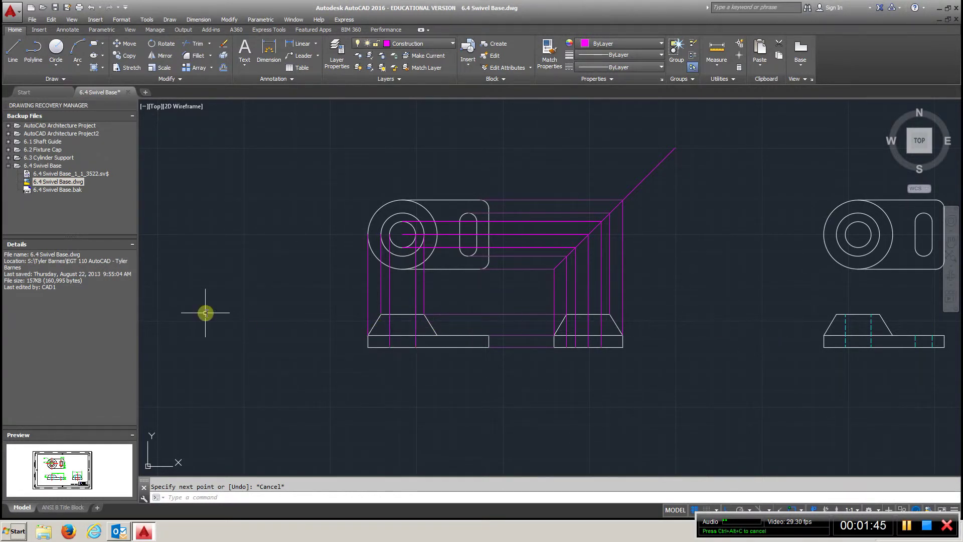
{"action": "middle_click_drag", "start_coordinate": [587, 333], "coordinate": [503, 331]}
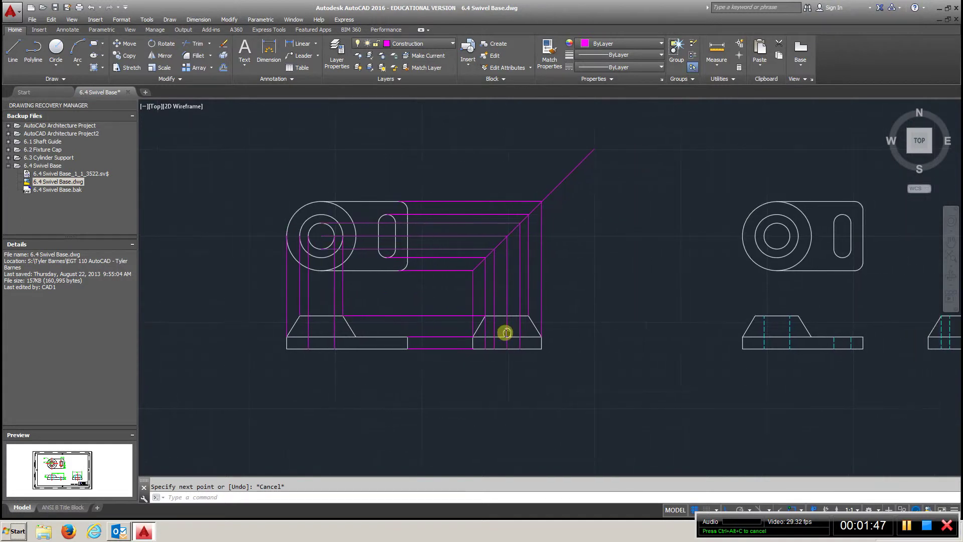
{"action": "middle_click_drag", "start_coordinate": [737, 287], "coordinate": [650, 291]}
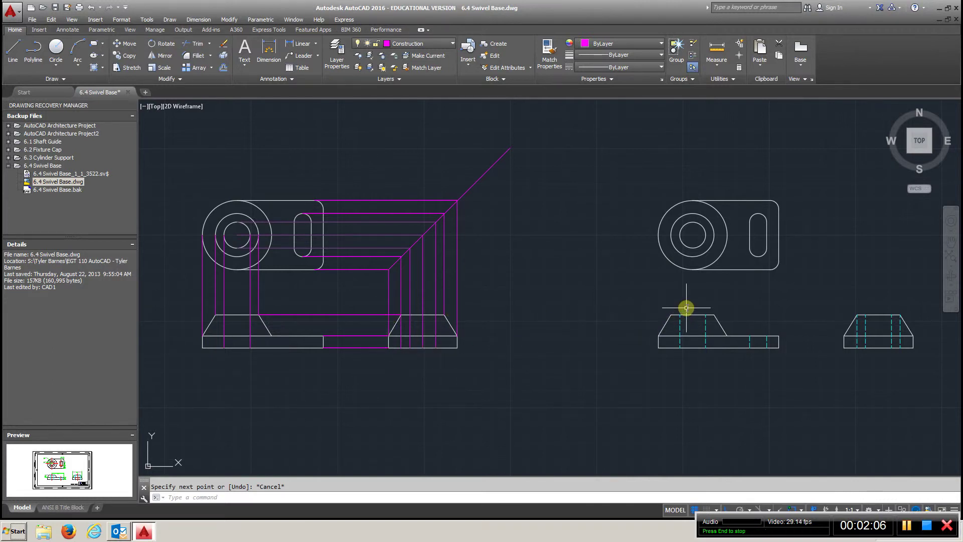
Pan past the hidden-line and centerline copies to the dimensioned set of views.
{"action": "mouse_move", "coordinate": [509, 349]}
{"action": "middle_mouse_down"}
{"action": "mouse_move", "coordinate": [424, 334]}
{"action": "mouse_move", "coordinate": [279, 348]}
{"action": "middle_mouse_up"}
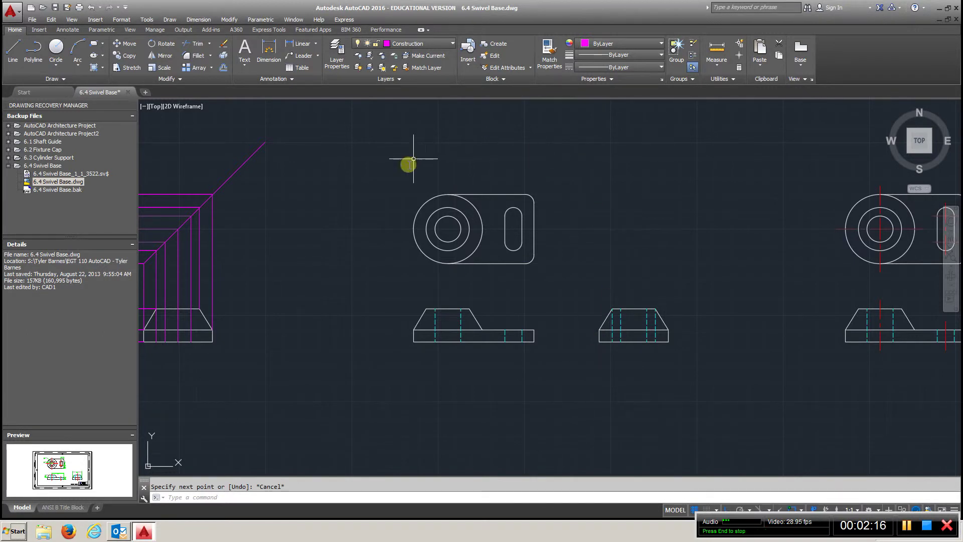
{"action": "middle_click_drag", "start_coordinate": [652, 366], "coordinate": [380, 376]}
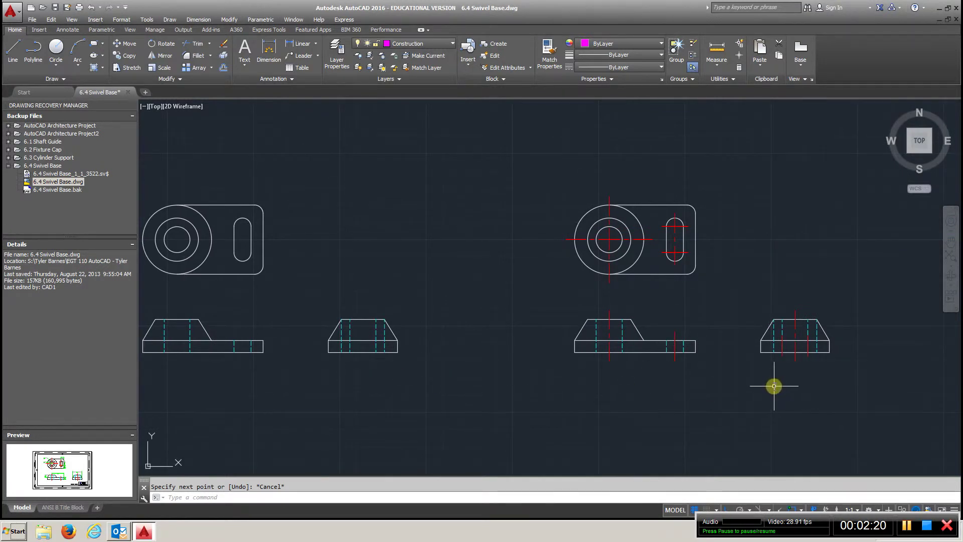
{"action": "left_click_drag", "start_coordinate": [774, 386], "coordinate": [813, 381]}
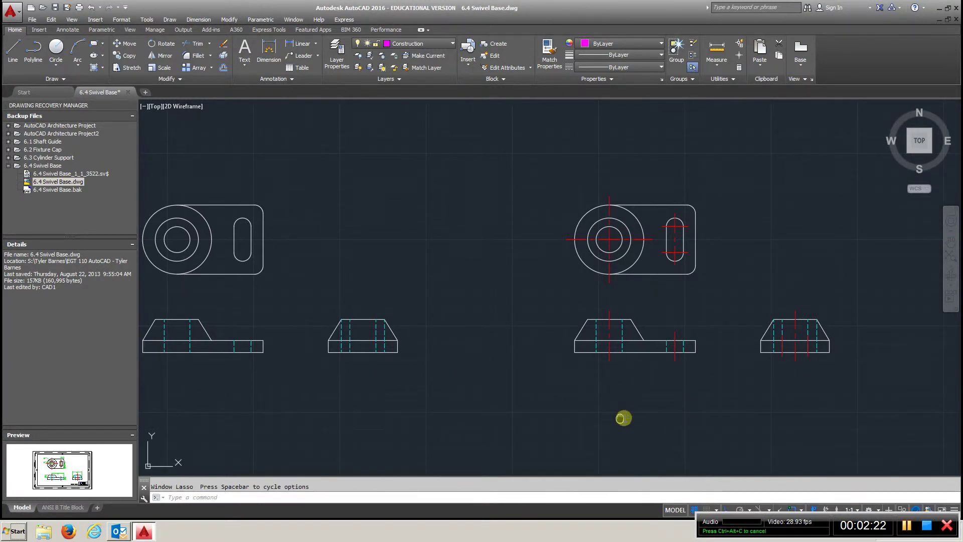
{"action": "middle_click_drag", "start_coordinate": [624, 420], "coordinate": [670, 408]}
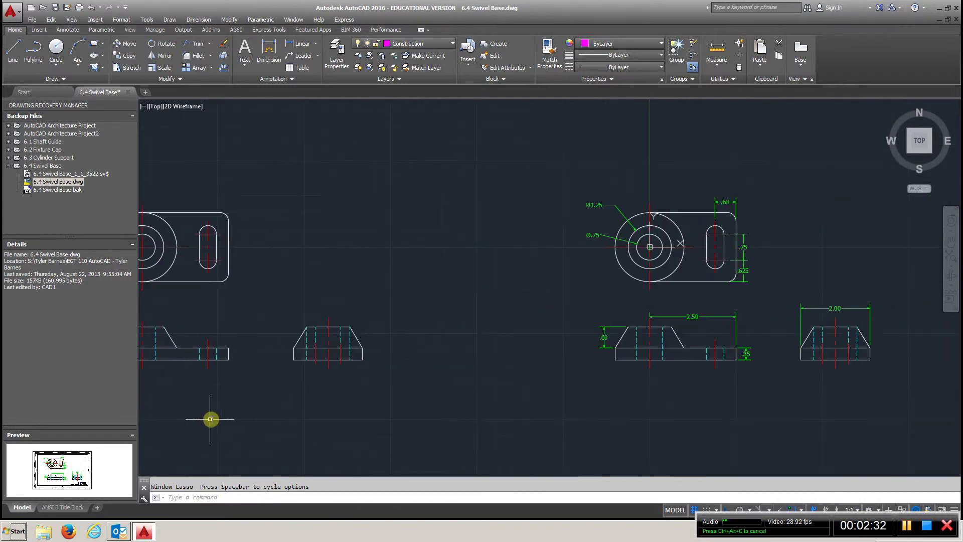
Erase both extra centerlines in the dimensioned side view, then zoom back out.
{"action": "middle_click_drag", "start_coordinate": [620, 419], "coordinate": [417, 380]}
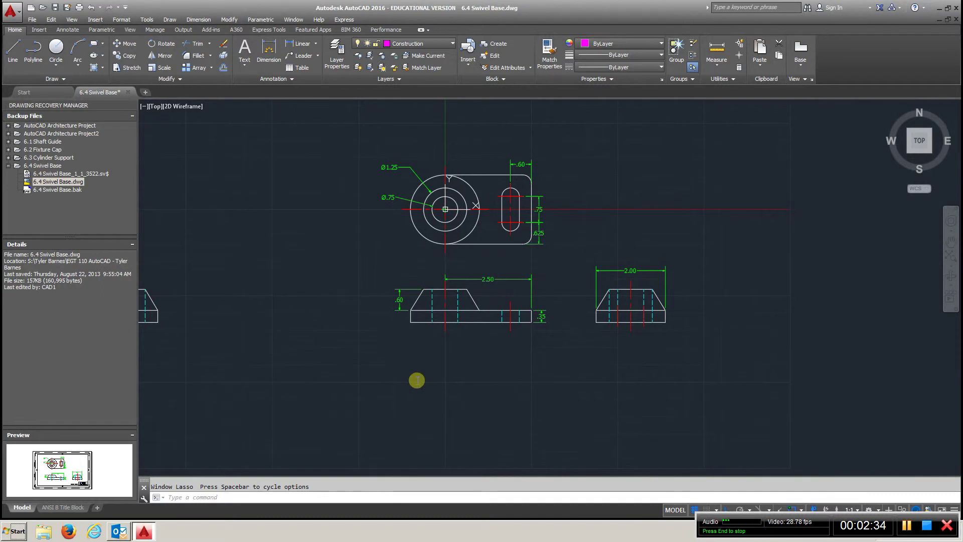
{"action": "scroll", "coordinate": [636, 352], "scroll_direction": "up", "scroll_amount": 4}
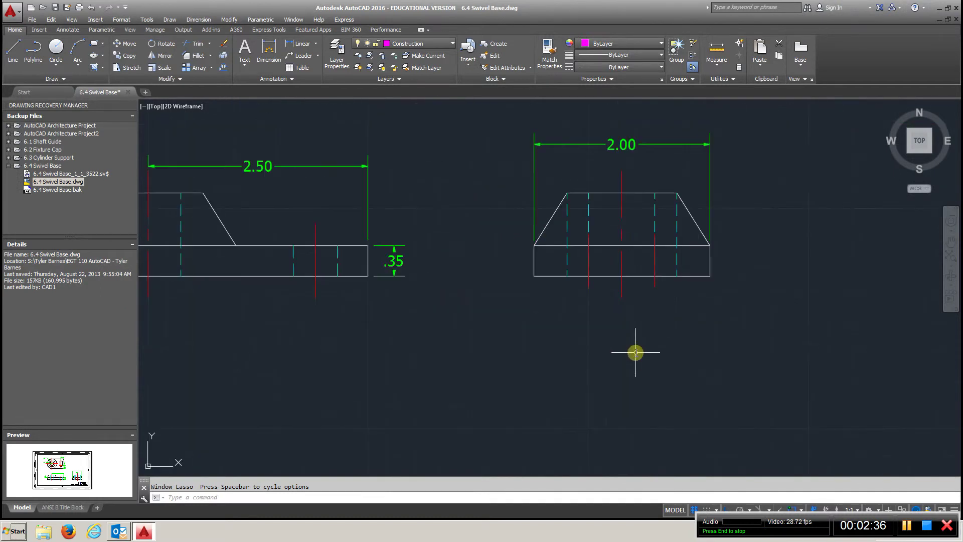
{"action": "left_click", "coordinate": [224, 44]}
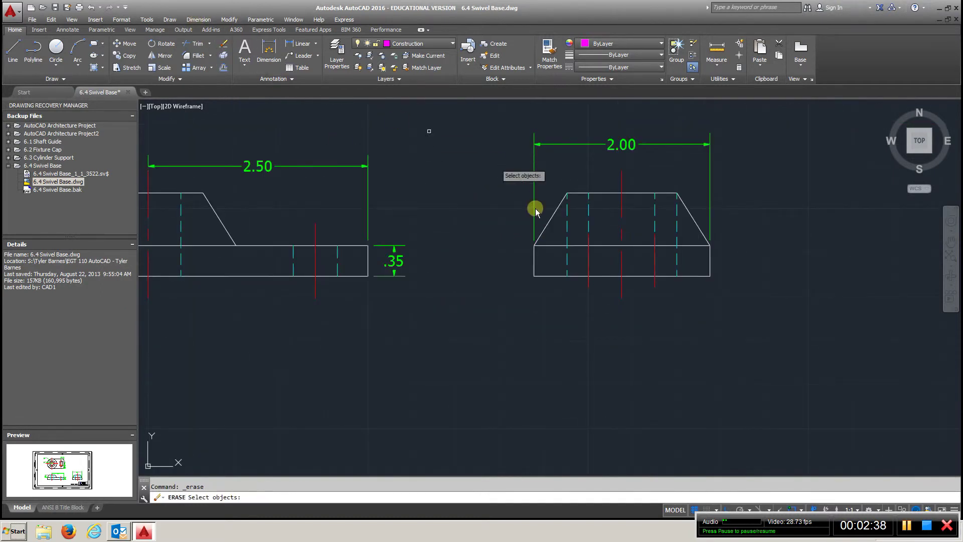
{"action": "left_click", "coordinate": [587, 282]}
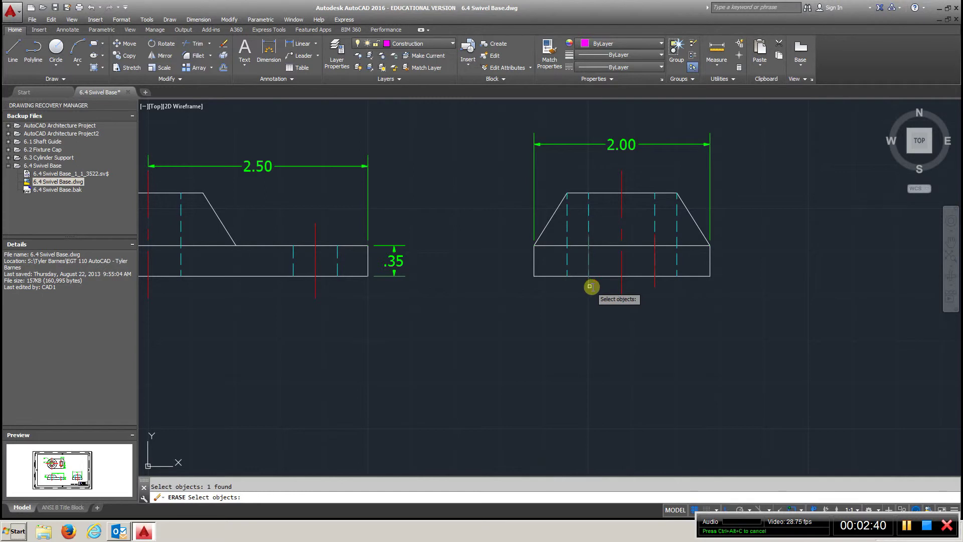
{"action": "left_click", "coordinate": [657, 286]}
{"action": "key", "text": "Return"}
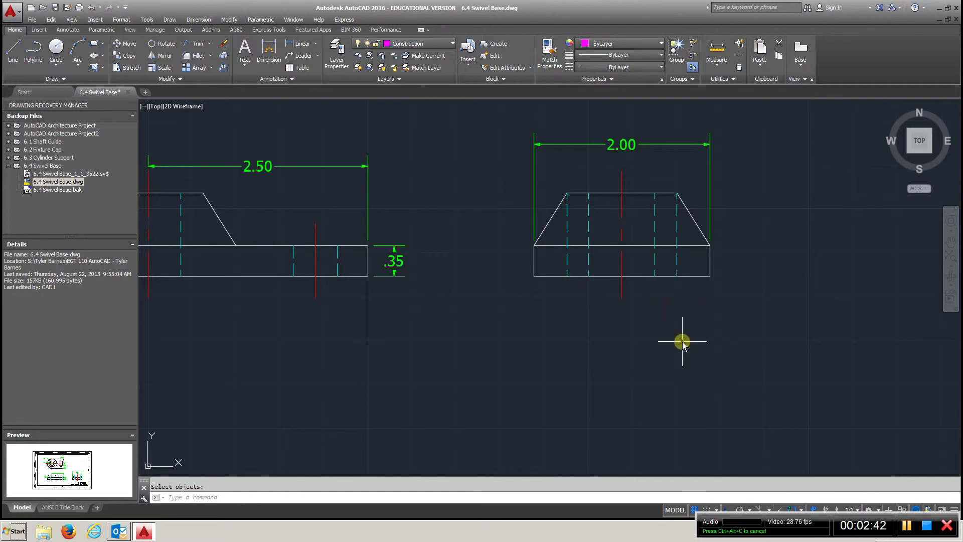
{"action": "scroll", "coordinate": [383, 336], "scroll_direction": "down", "scroll_amount": 2}
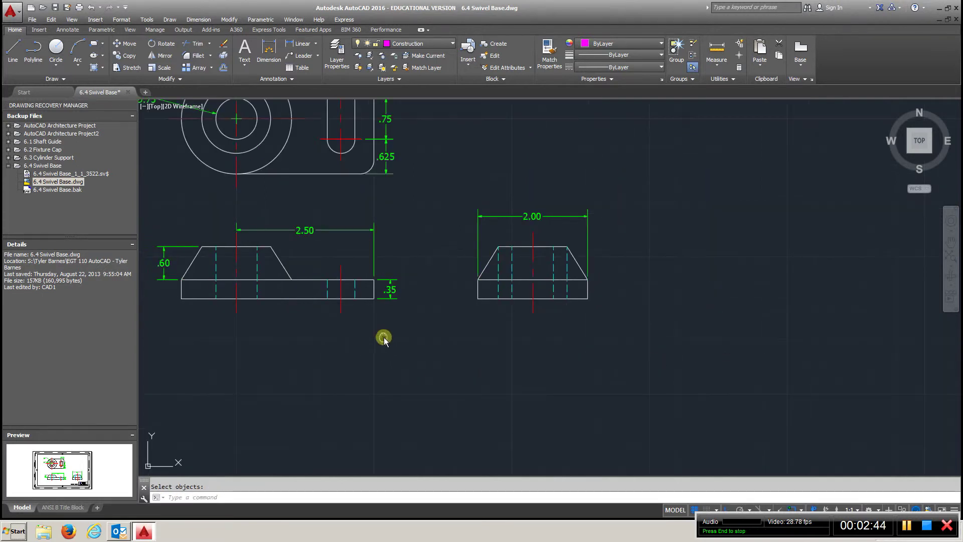
{"action": "middle_click_drag", "start_coordinate": [383, 336], "coordinate": [500, 420]}
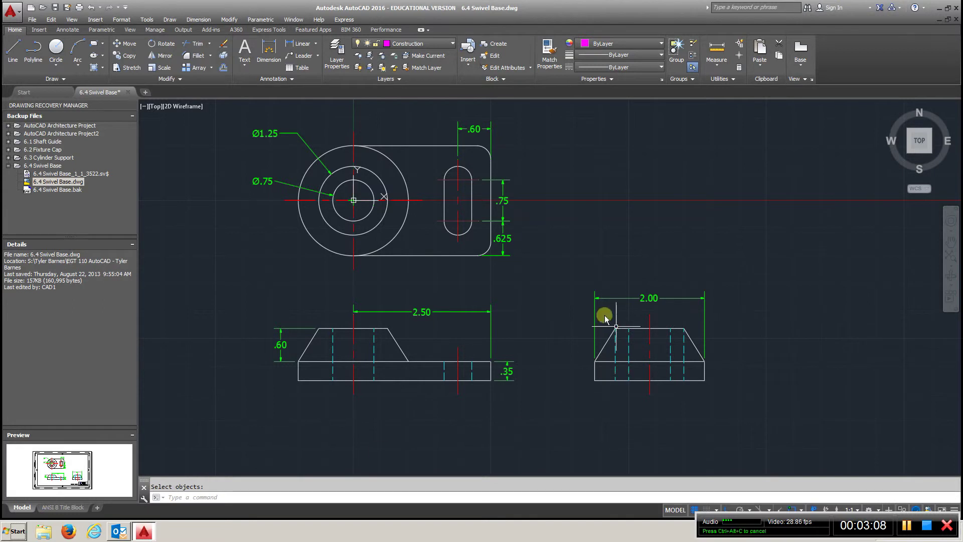
{"action": "left_click", "coordinate": [191, 46]}
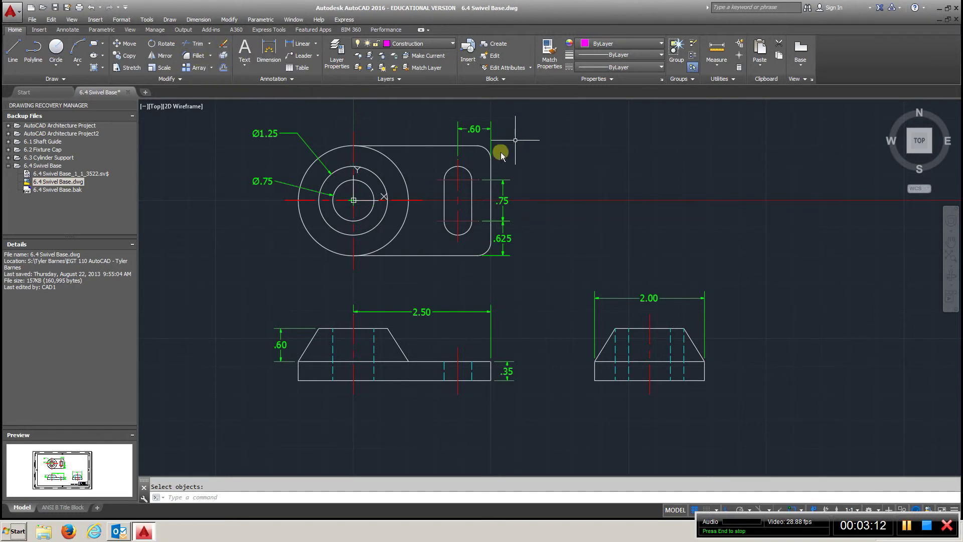
{"action": "key", "text": "Escape"}
{"action": "left_click", "coordinate": [457, 218]}
{"action": "right_click", "coordinate": [459, 216]}
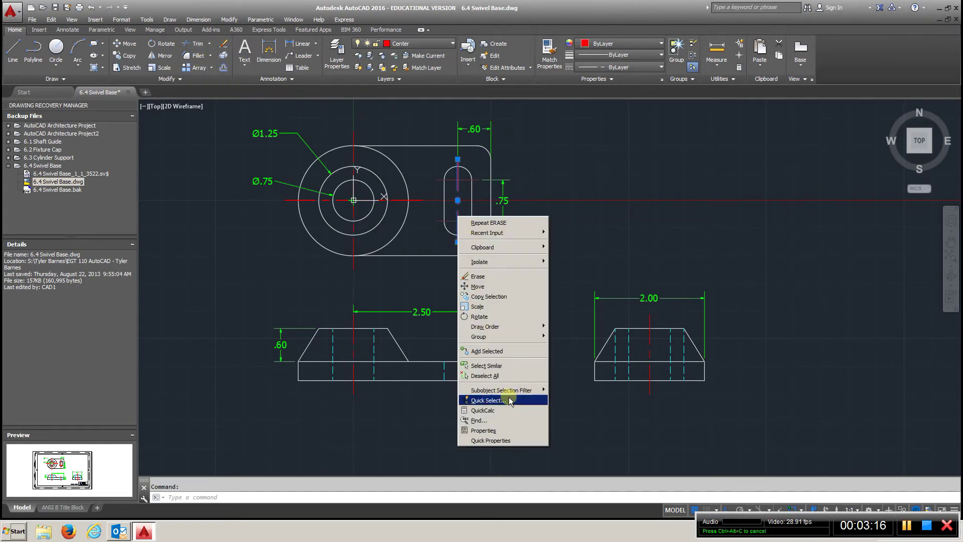
{"action": "left_click", "coordinate": [509, 431]}
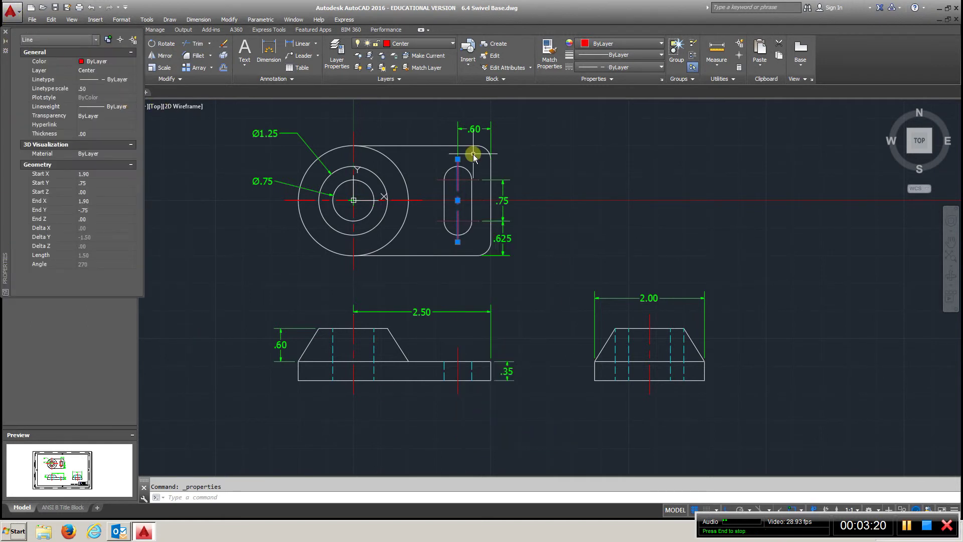
{"action": "key", "text": "Escape"}
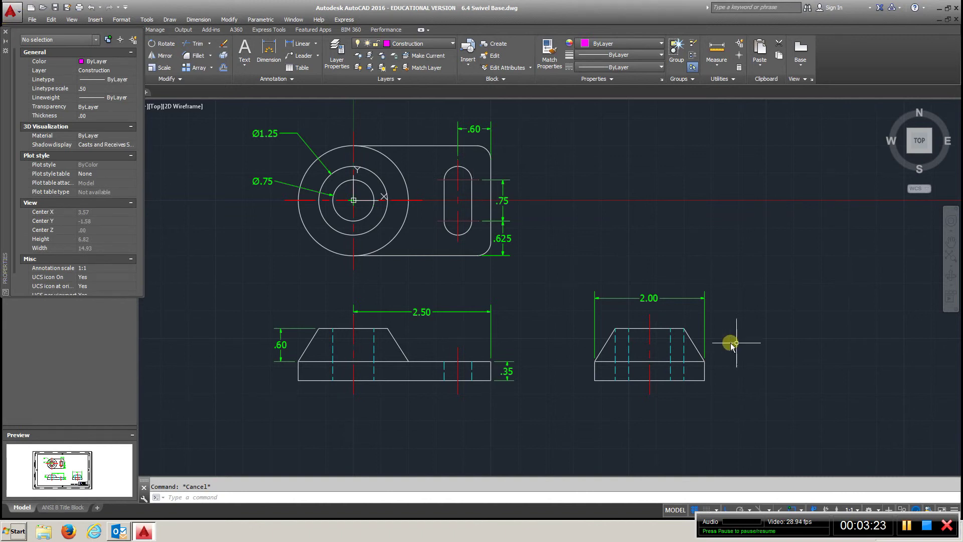
{"action": "left_click", "coordinate": [670, 349]}
{"action": "right_click", "coordinate": [670, 350]}
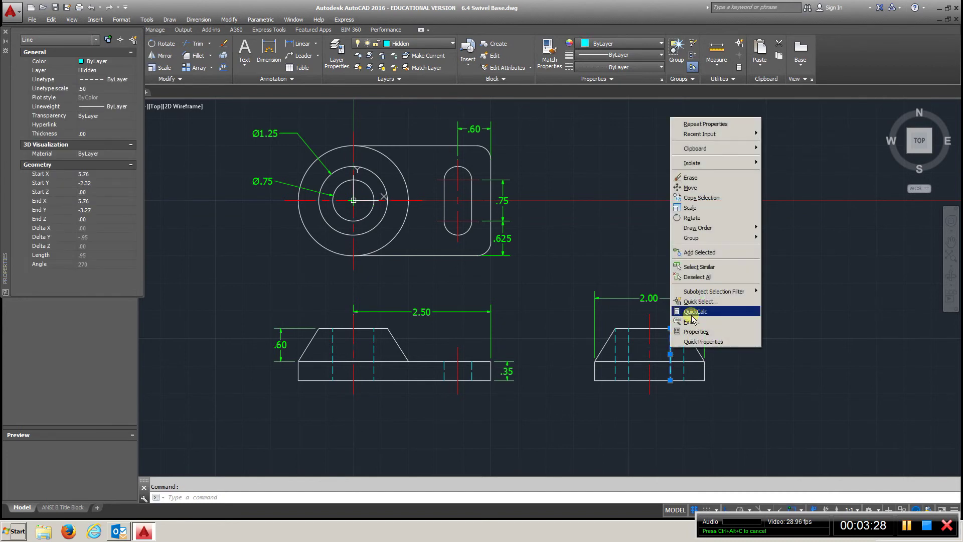
{"action": "left_click", "coordinate": [752, 408]}
{"action": "key", "text": "Escape"}
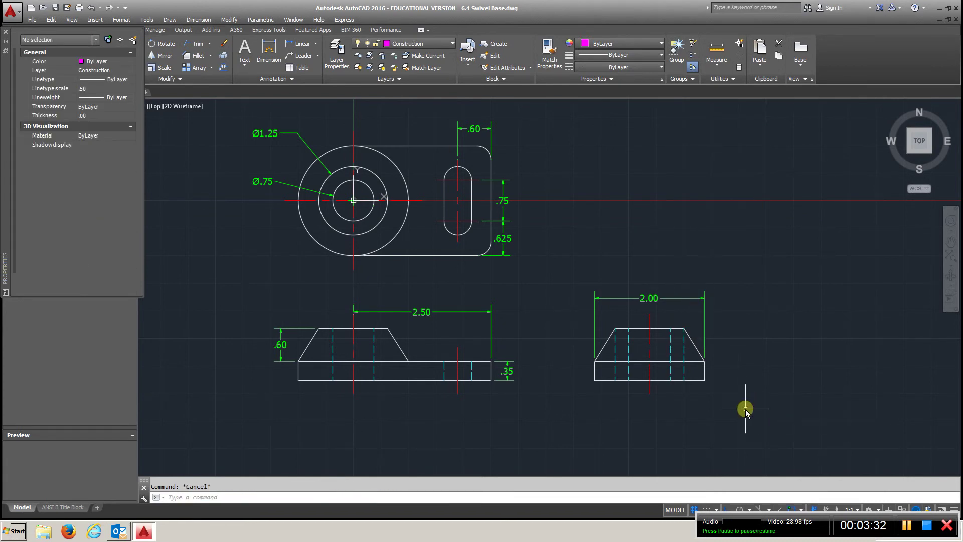
{"action": "left_click", "coordinate": [6, 35]}
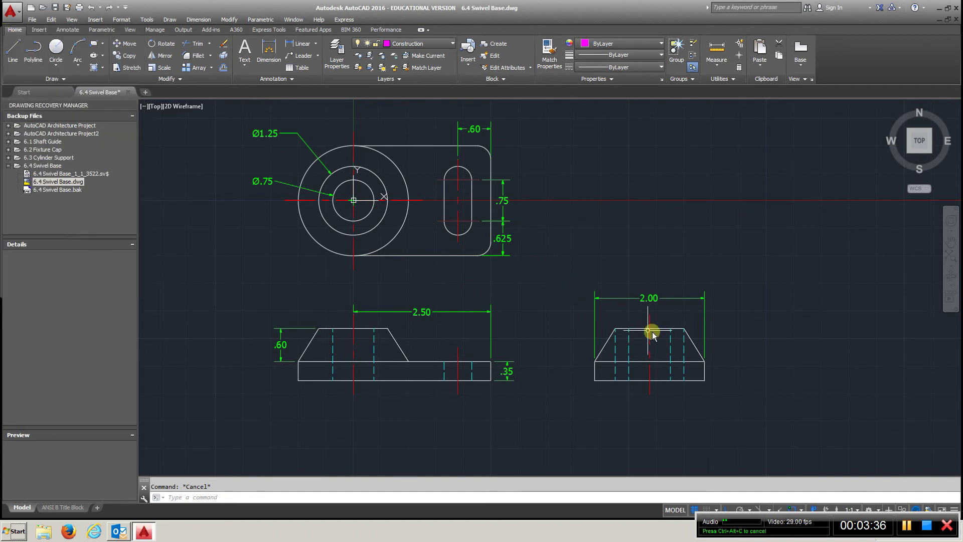
{"action": "scroll", "coordinate": [516, 211], "scroll_direction": "down", "scroll_amount": 3}
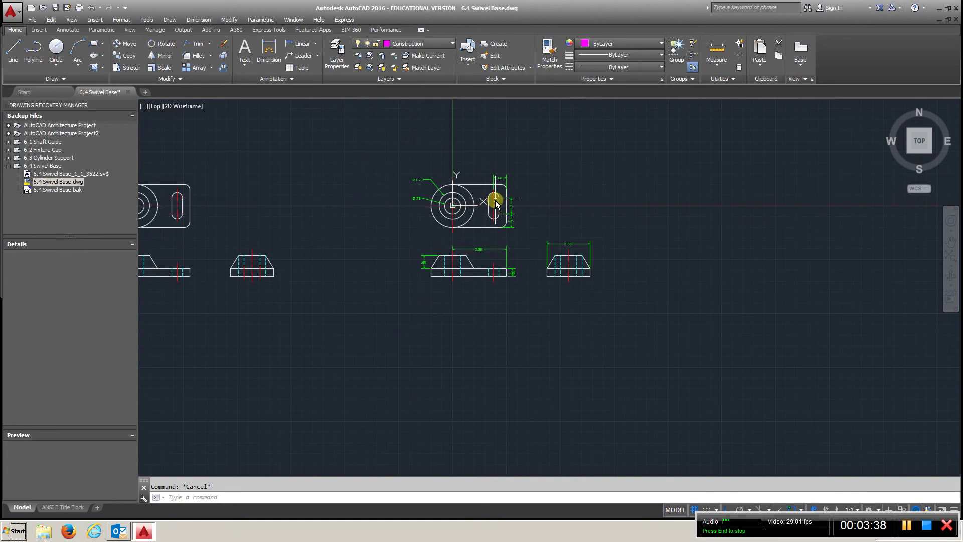
{"action": "scroll", "coordinate": [496, 201], "scroll_direction": "up", "scroll_amount": 3}
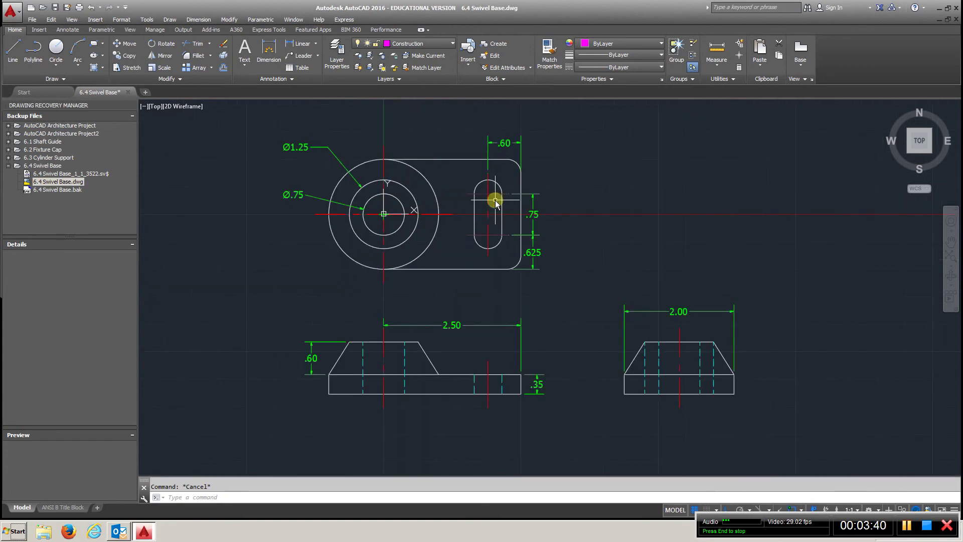